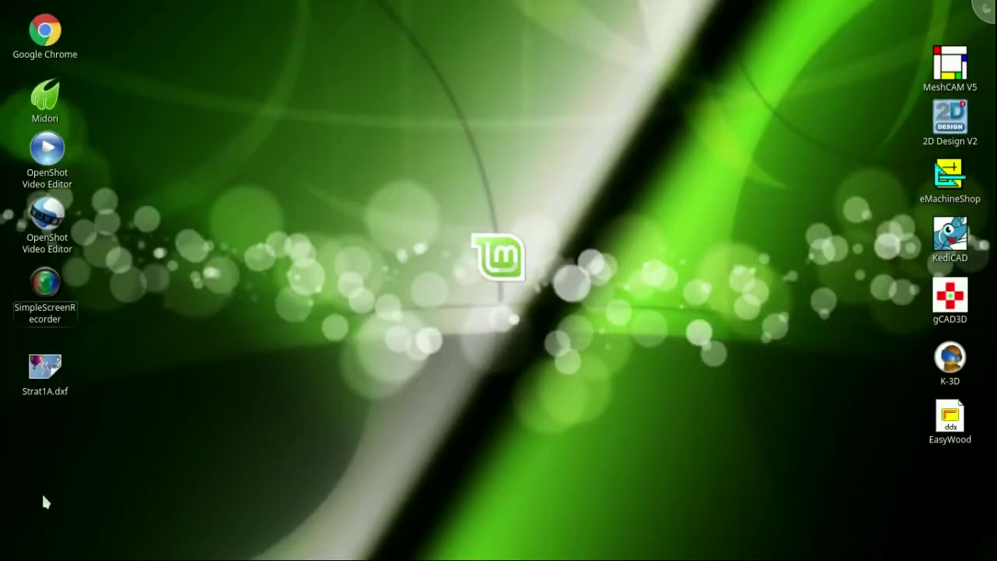
Launch CrossOver from the application launcher menu.
left_click(12, 548)
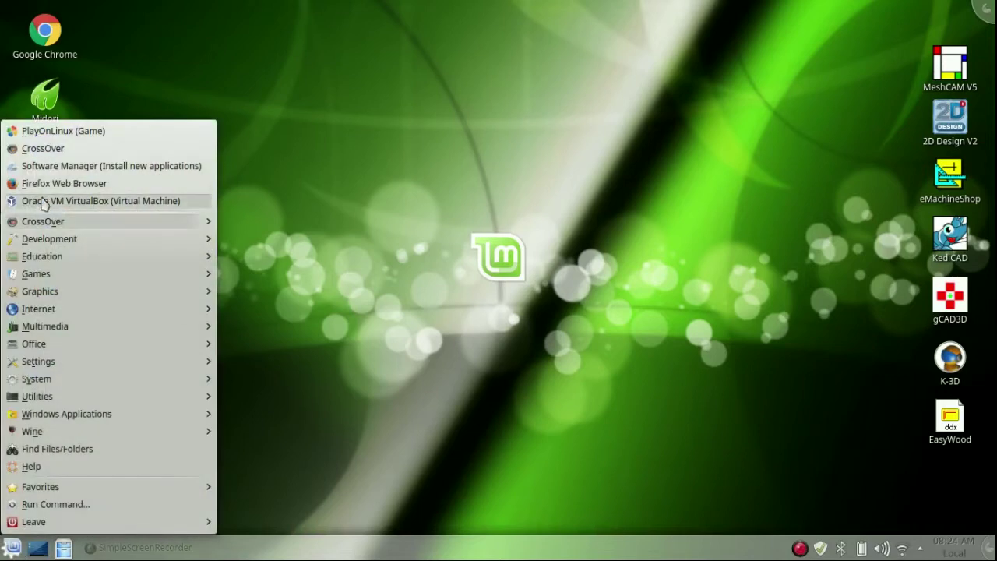
mouse_move(55, 226)
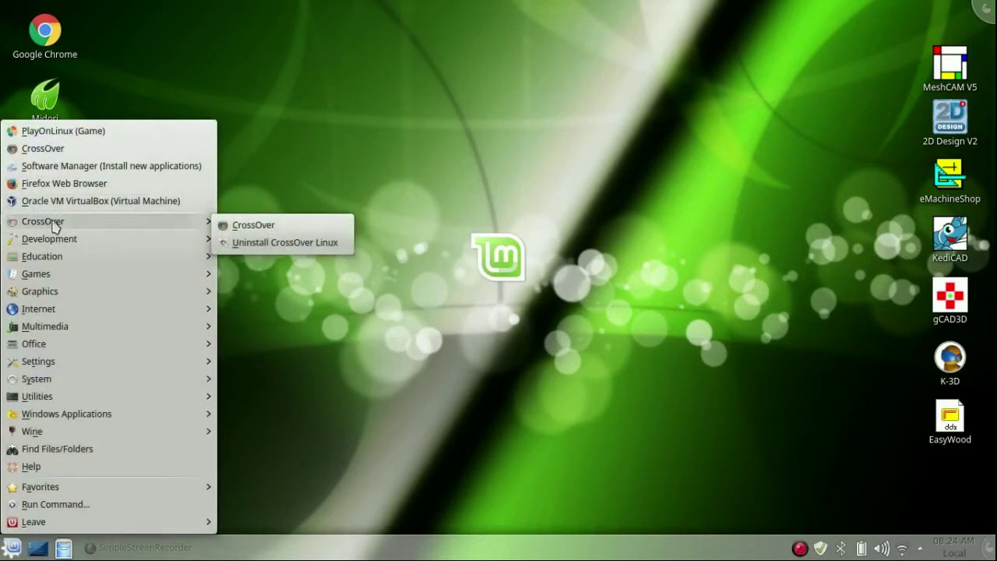
left_click(253, 225)
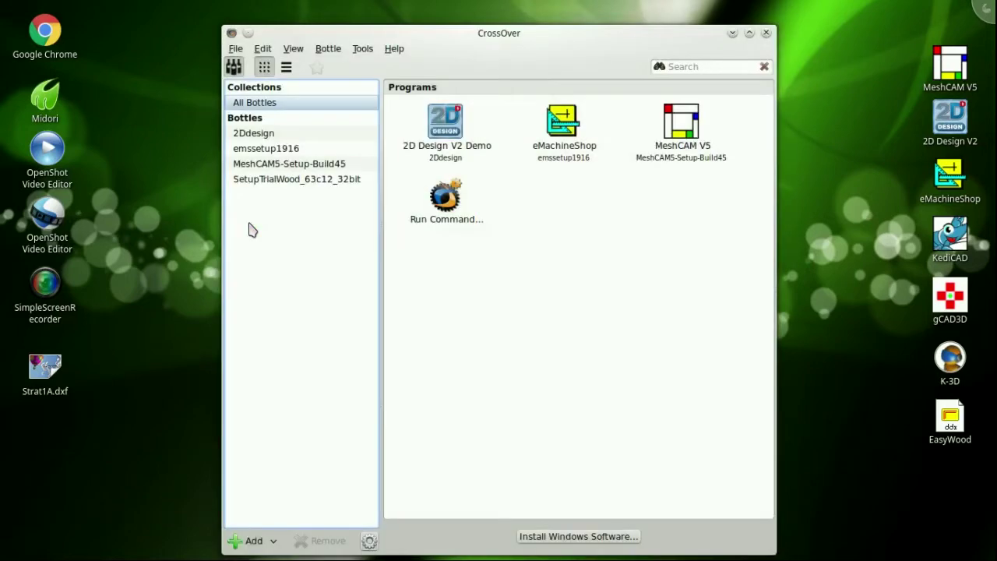
Start Install Windows Software, minimize the main window, and browse available applications.
left_click(572, 538)
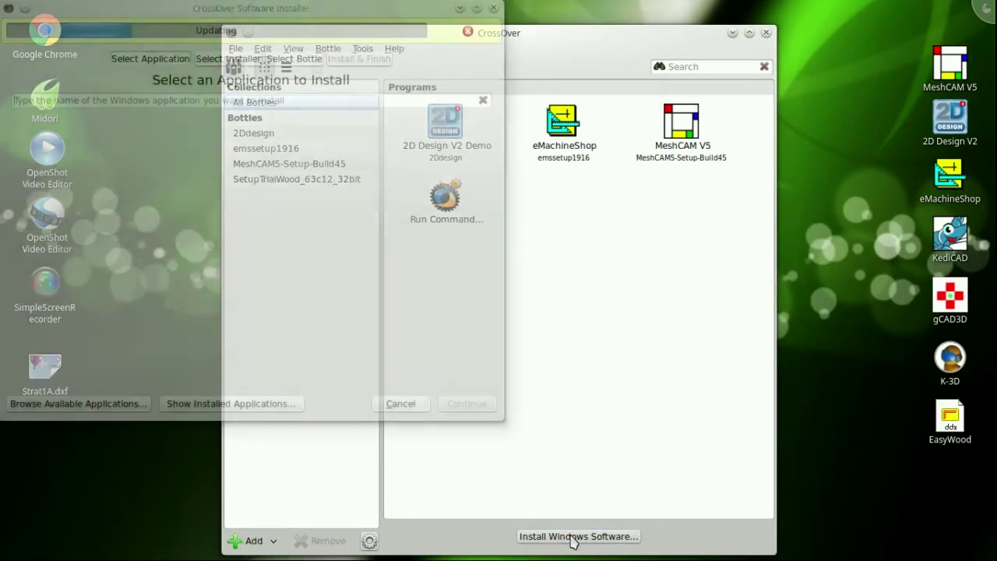
left_click(732, 36)
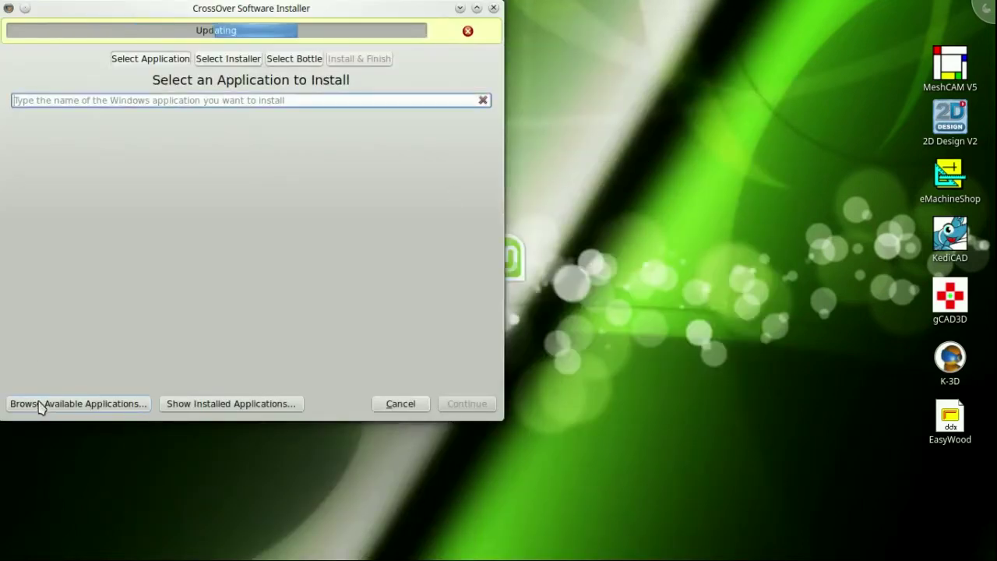
left_click(42, 404)
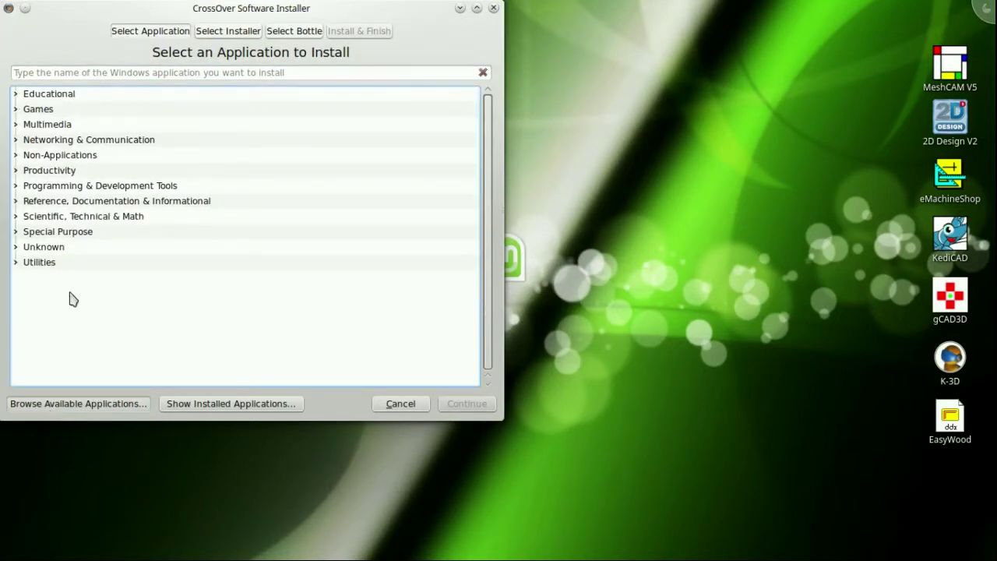
Select Rhino3D 5 under Scientific, Technical & Math > CAD & EDA.
left_click(17, 217)
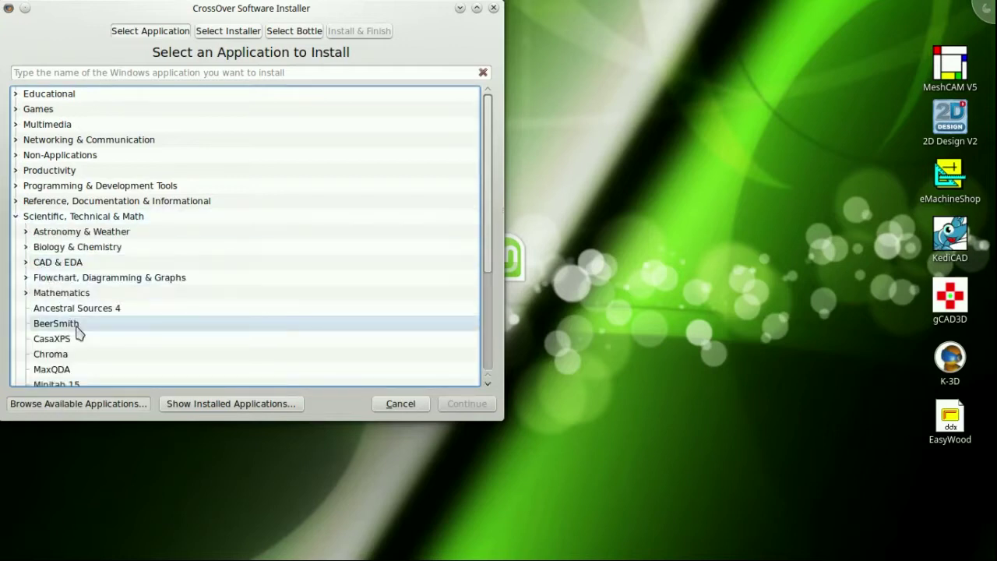
left_click(26, 262)
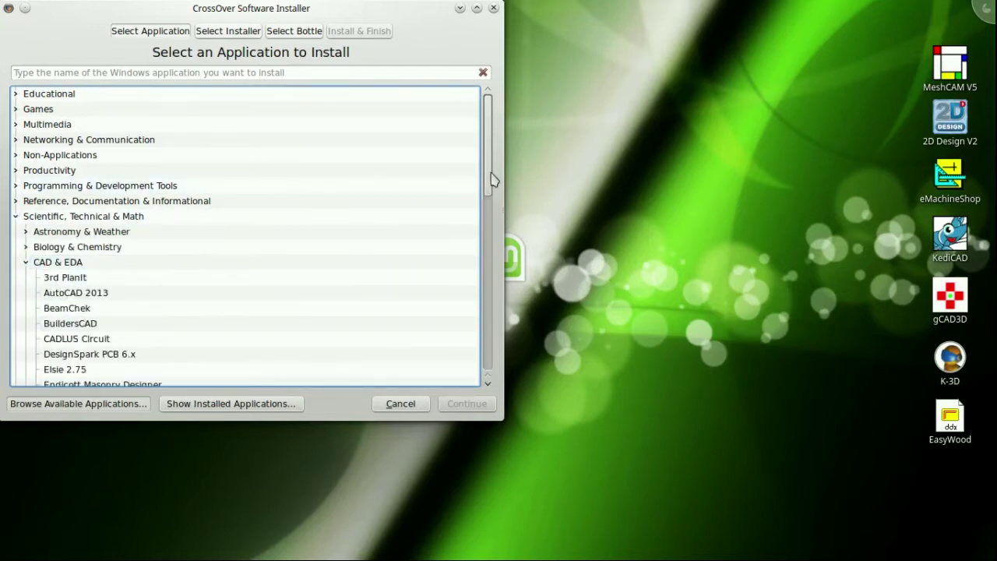
left_click_drag(491, 179, 514, 276)
left_click(63, 267)
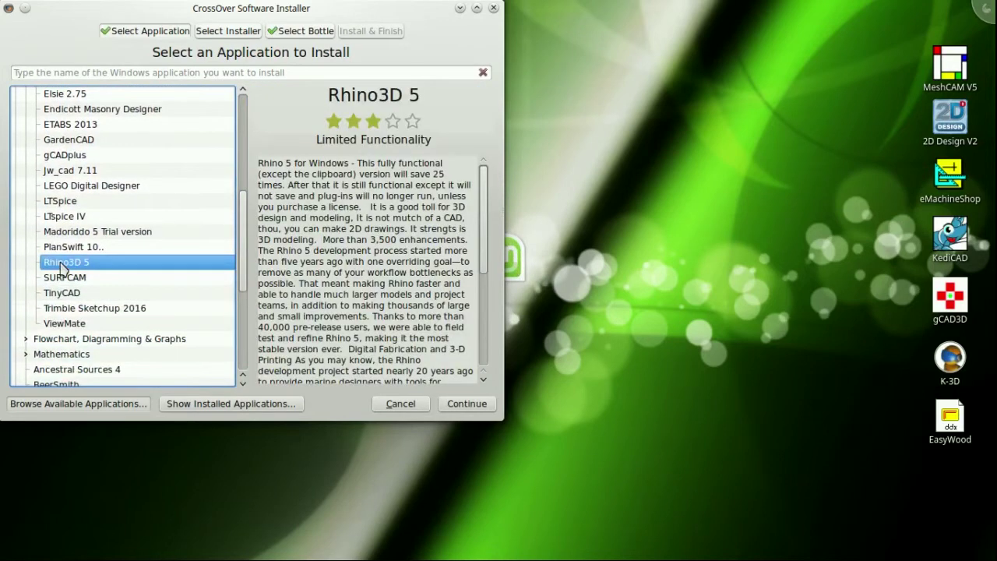
left_click_drag(502, 323, 723, 343)
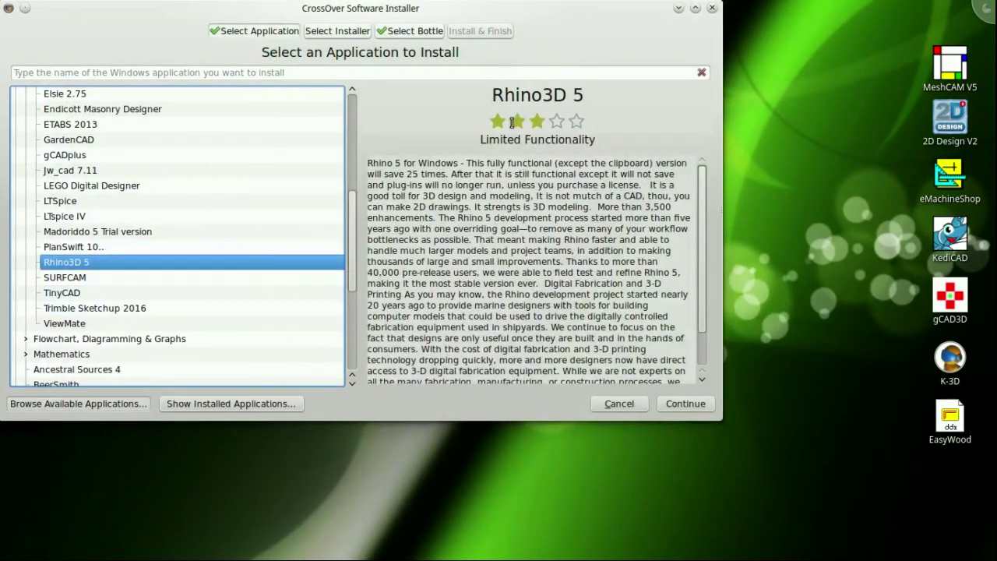
Continue to the installer source and open Rhino's 'Download Rhino 5' home page.
left_click(680, 403)
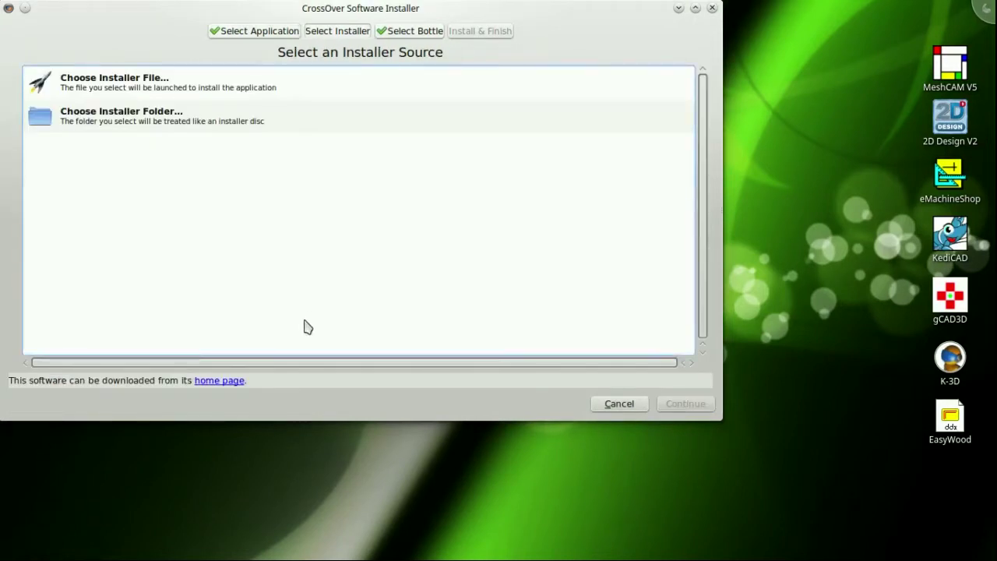
left_click(230, 381)
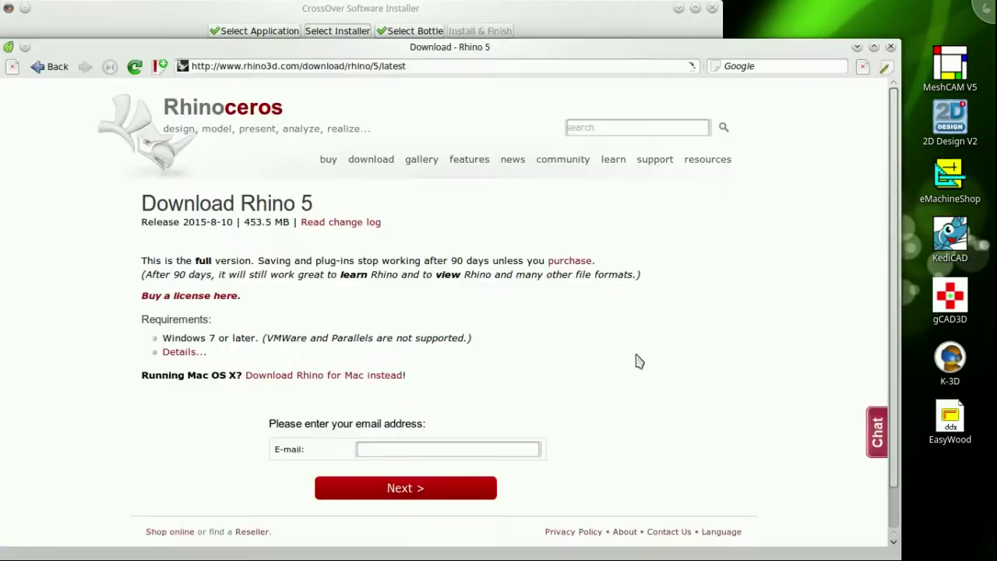
scroll(892, 238, "down", 1)
scroll(876, 248, "up", 1)
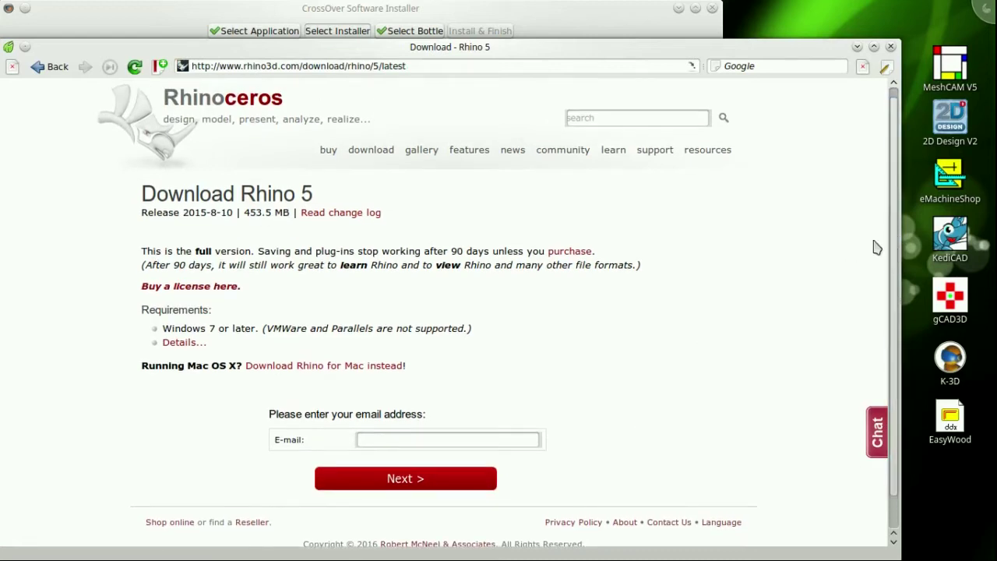
Close the browser and choose Downloads/rh50_en-us_5.12.50810.13095.exe as the installer file.
left_click(890, 47)
left_click(84, 83)
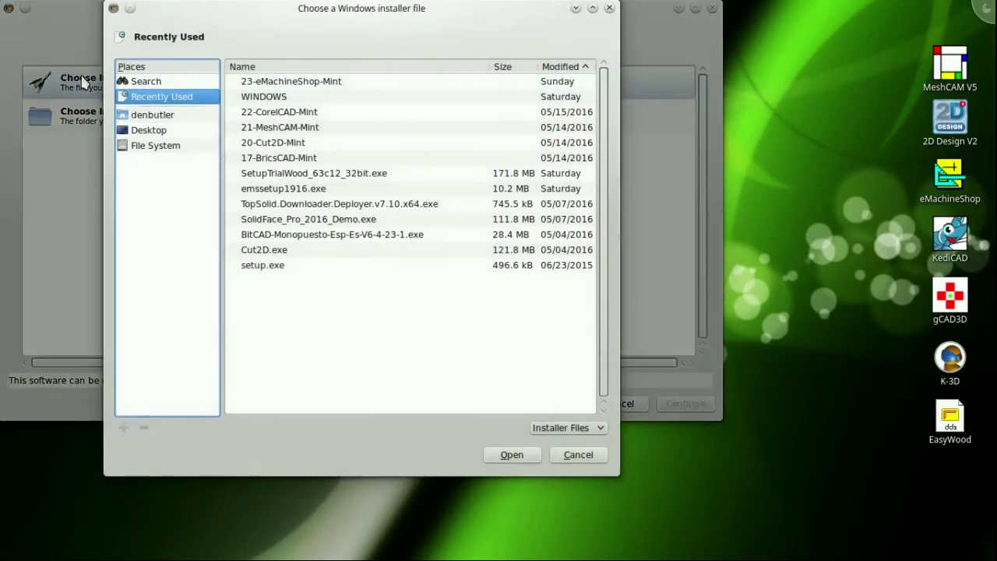
left_click(154, 147)
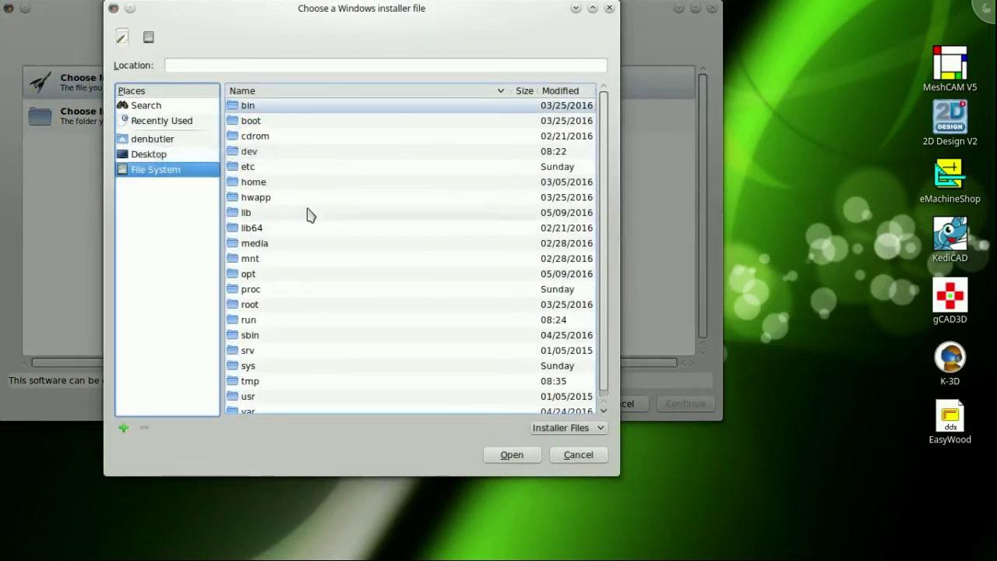
left_click(283, 185)
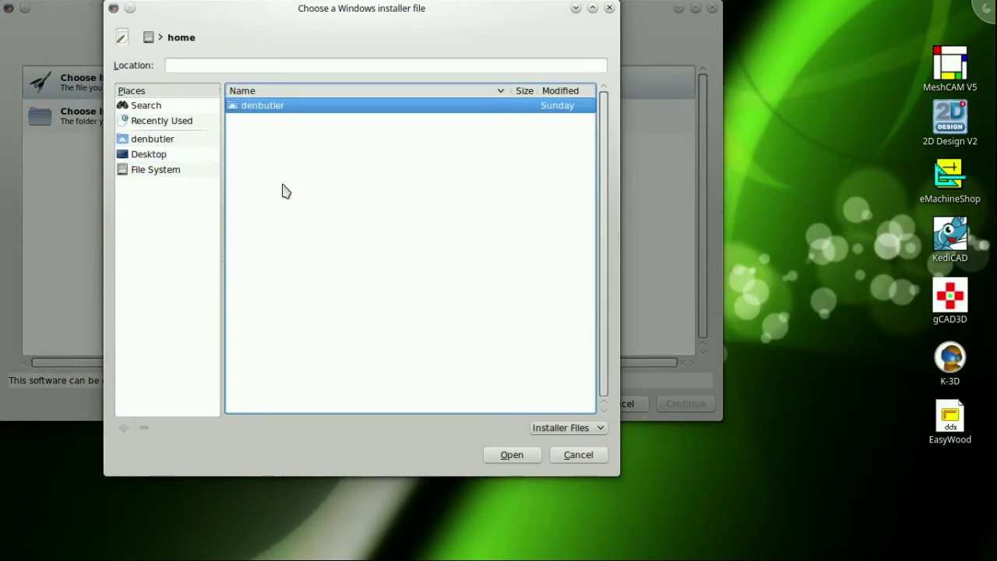
left_click(159, 138)
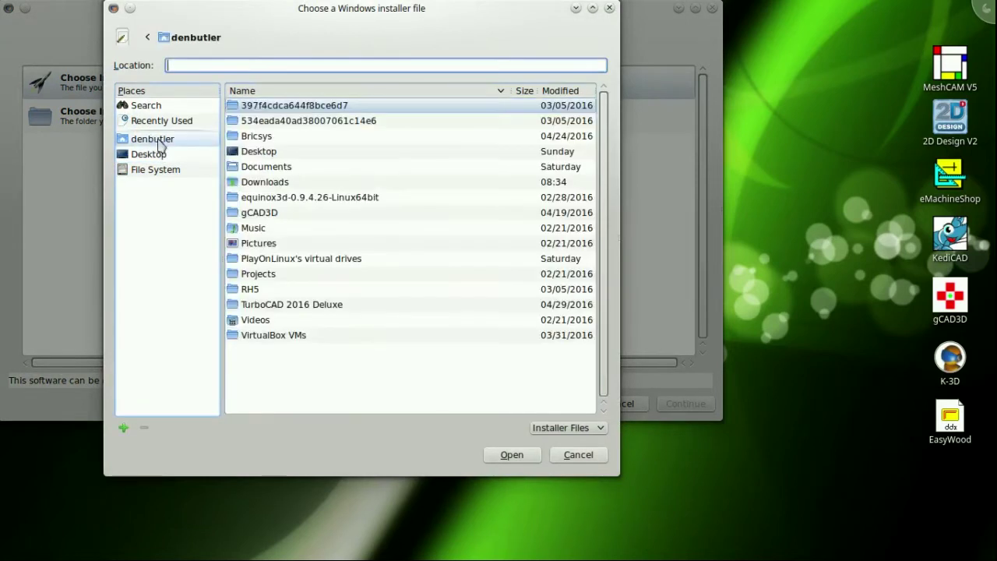
left_click(289, 185)
left_click(297, 259)
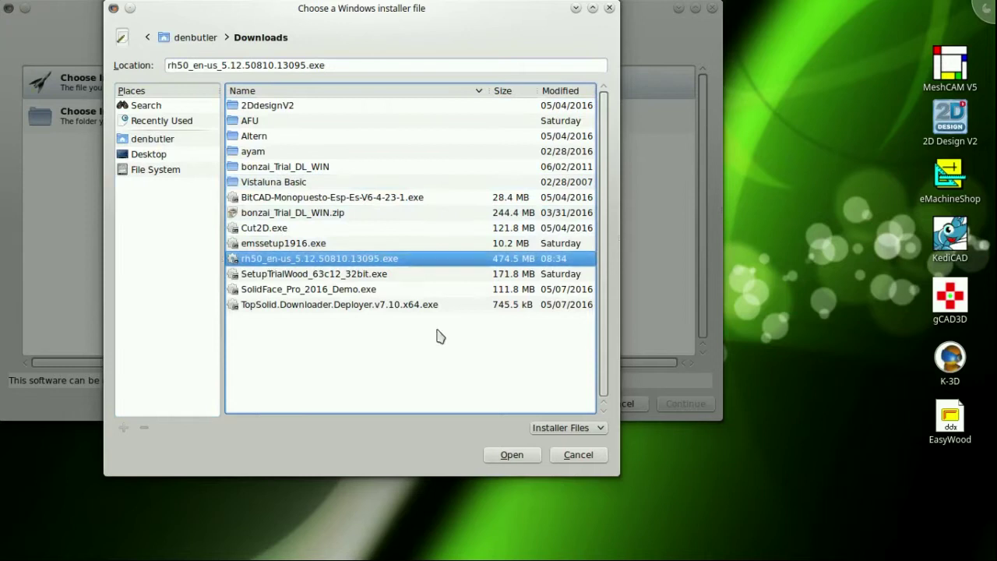
left_click(510, 455)
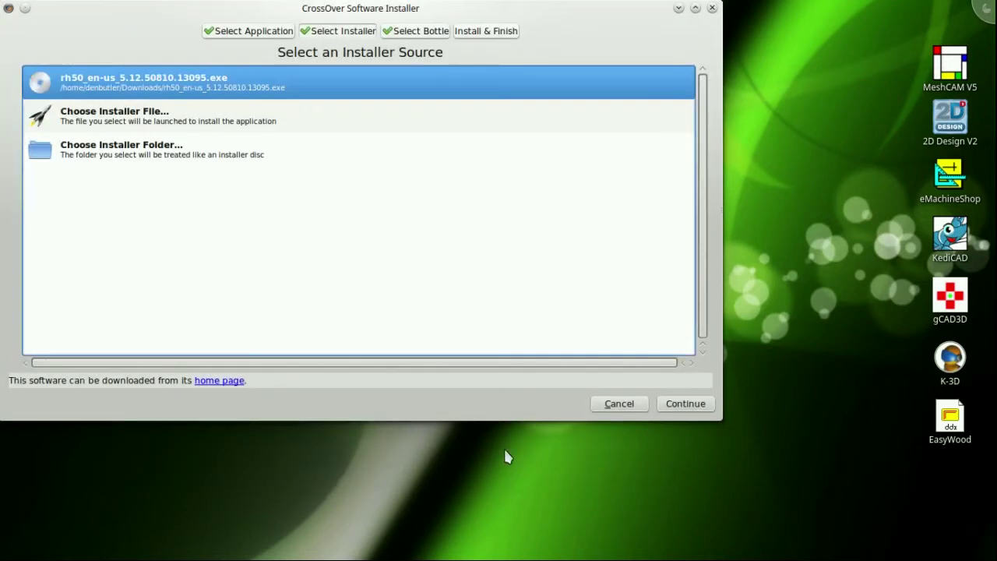
Keep the new Windows 7 bottle 'Rhino3D_5' and start installing Rhino3D 5.
left_click(420, 34)
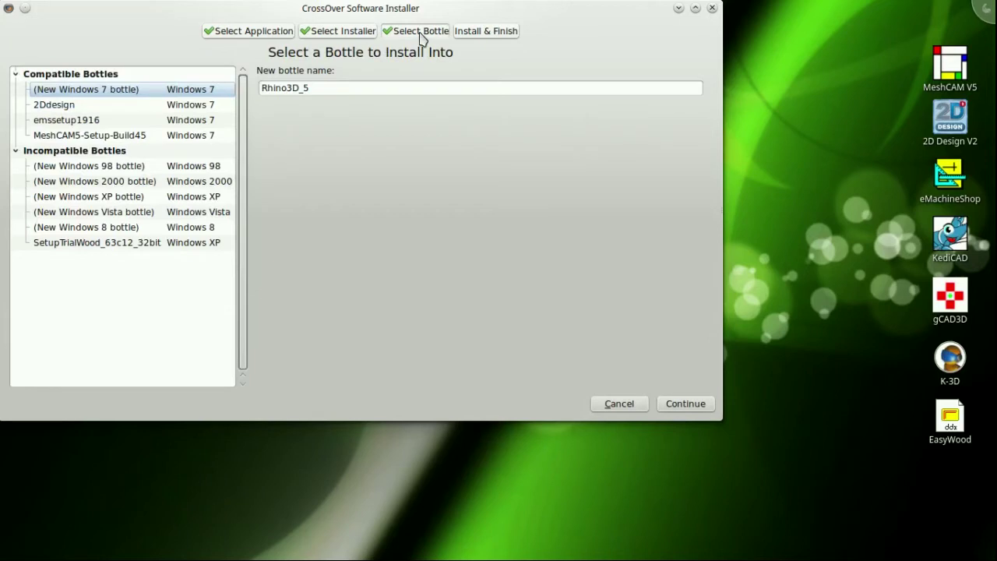
left_click(476, 34)
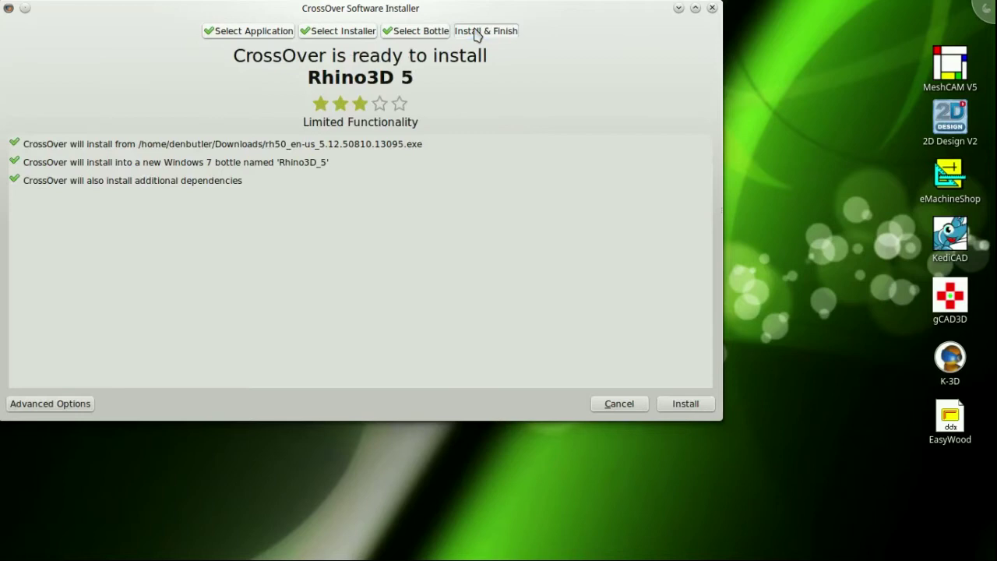
left_click(688, 404)
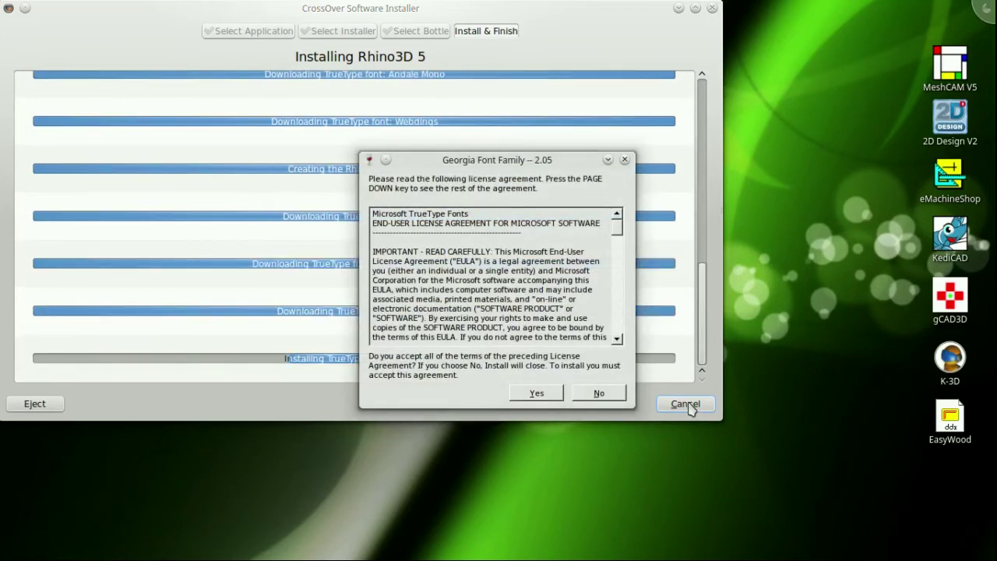
Accept the Georgia Font Family licence agreement.
left_click(537, 392)
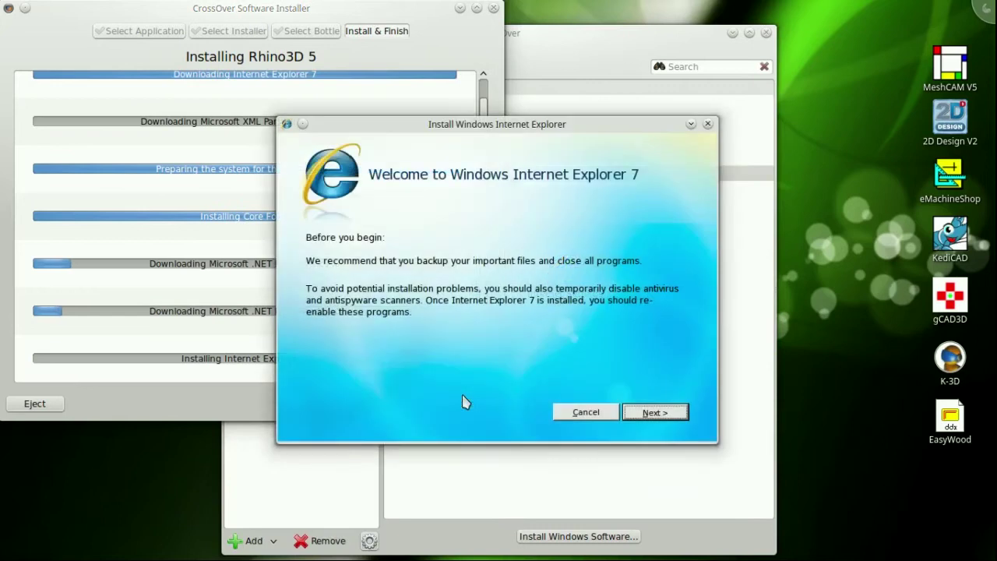
Install Internet Explorer 7 without updates, accepting its licence, then restart.
left_click(654, 412)
left_click(655, 413)
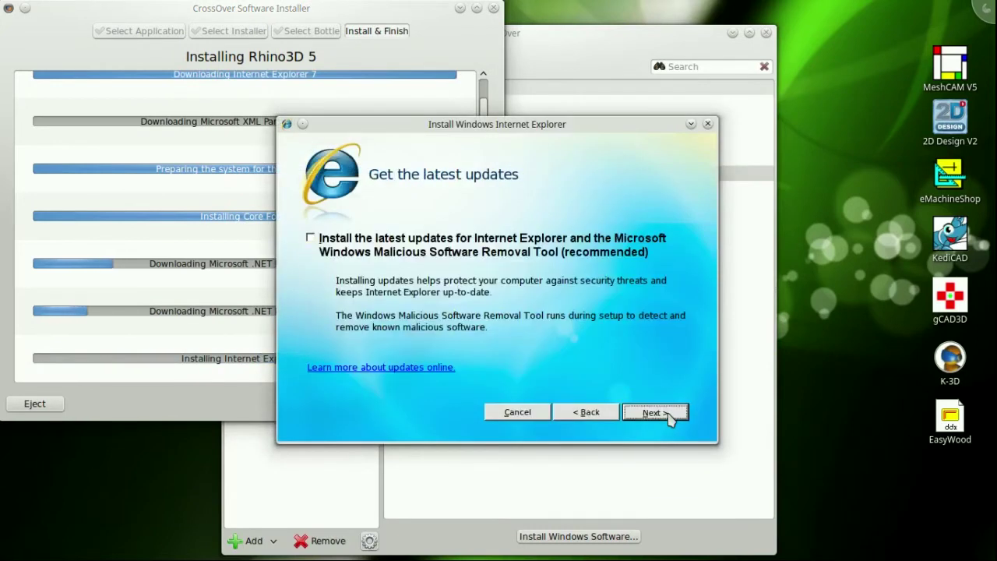
left_click(668, 414)
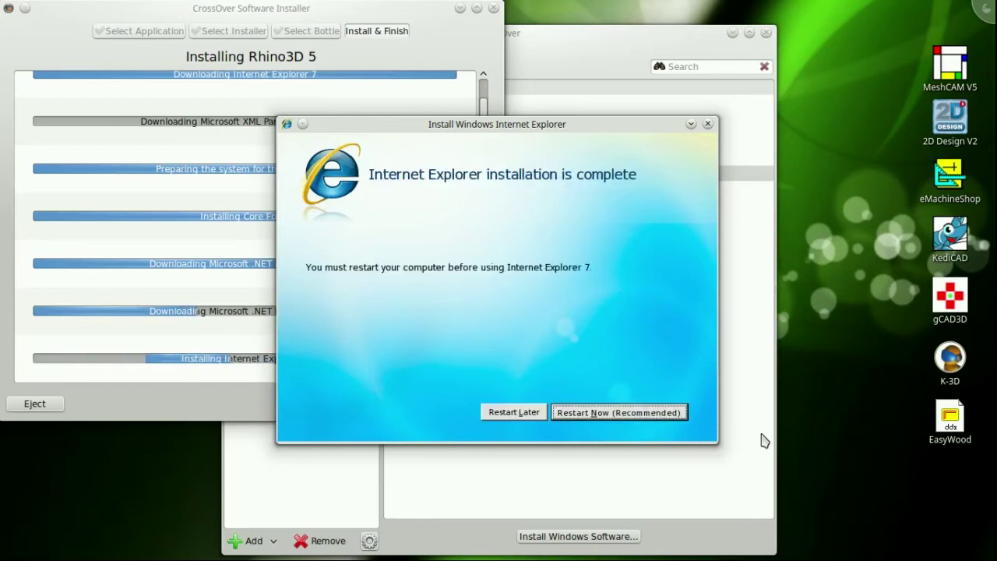
left_click(619, 413)
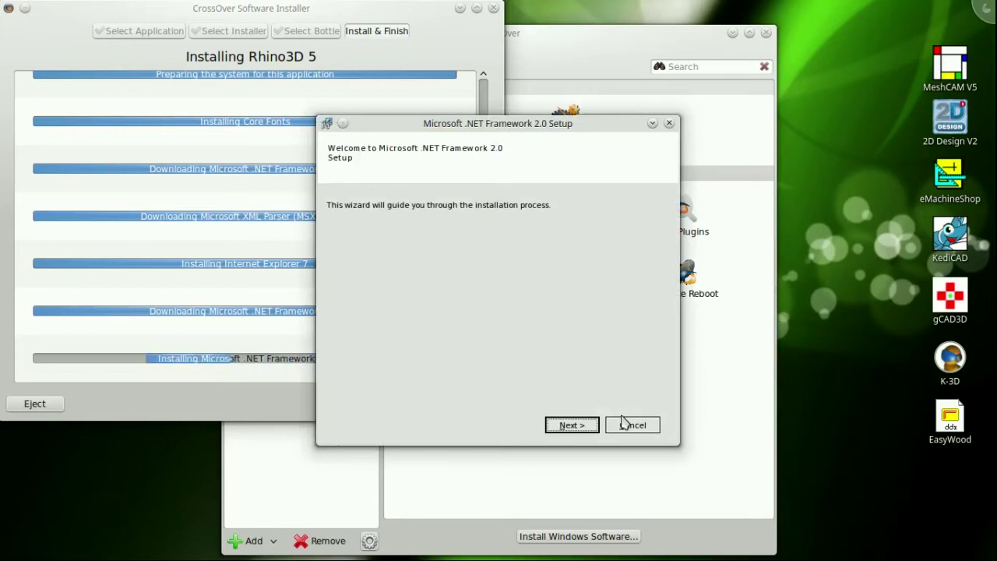
Accept the .NET Framework 2.0 licence agreement and install it.
left_click(589, 427)
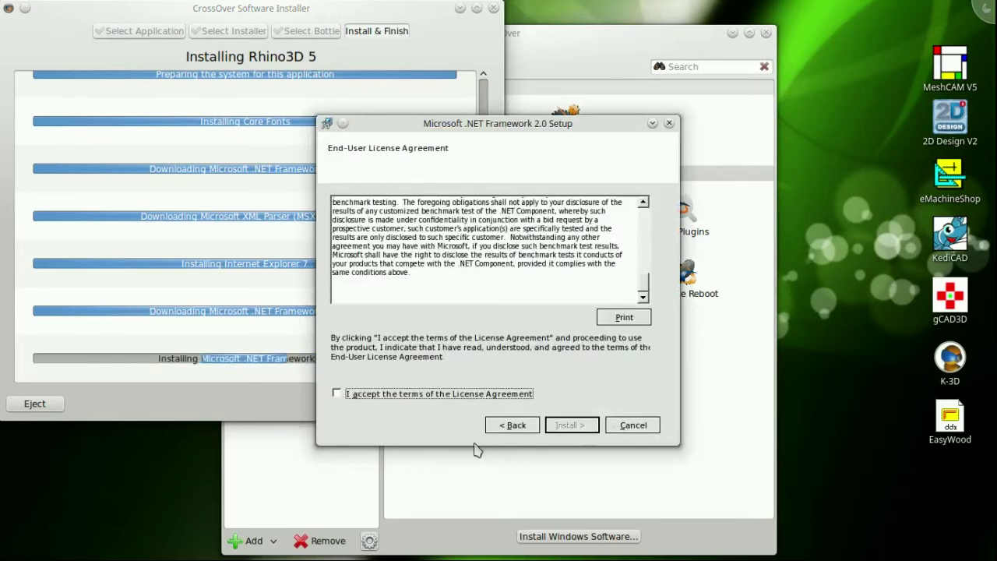
left_click(336, 393)
left_click(569, 424)
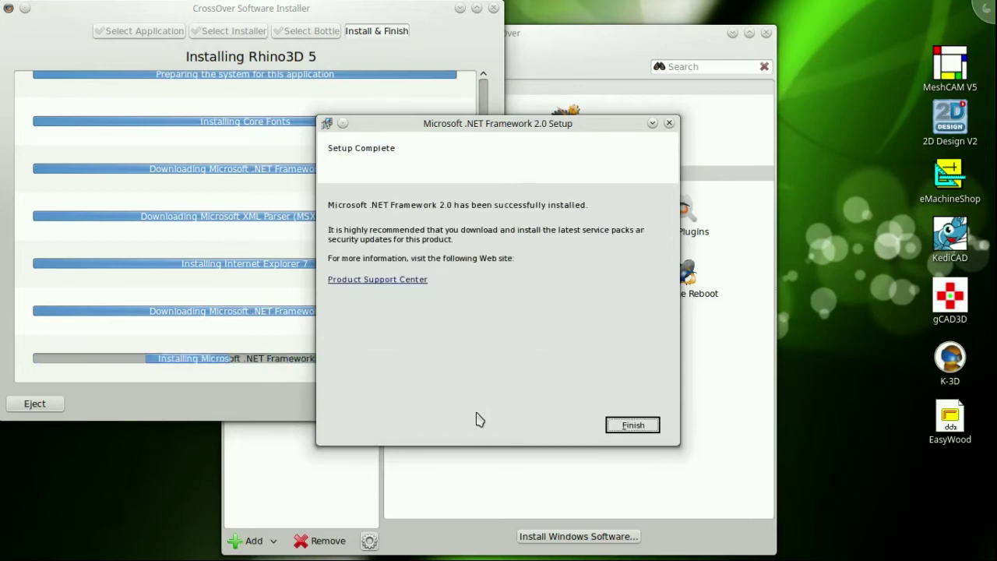
Finish .NET setup, then install MSXML 3.0 accepting its licence and entering user and organization names.
left_click(632, 425)
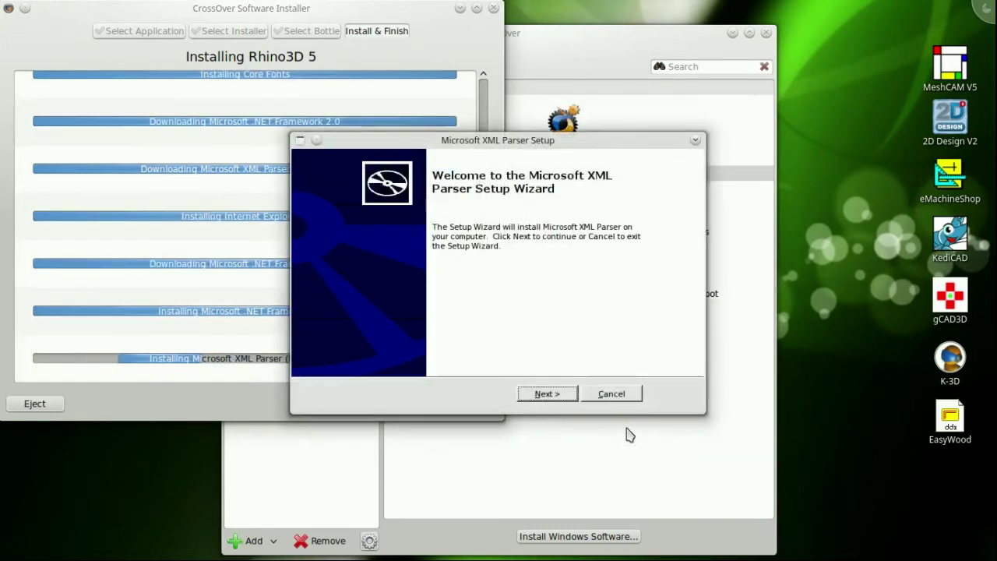
left_click(552, 395)
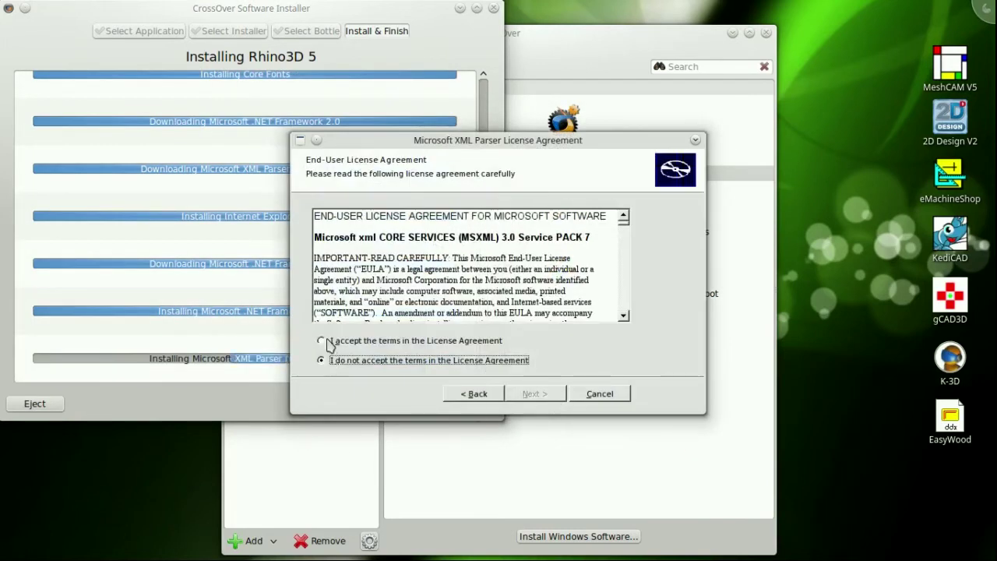
left_click(325, 342)
left_click(537, 393)
type("Major")
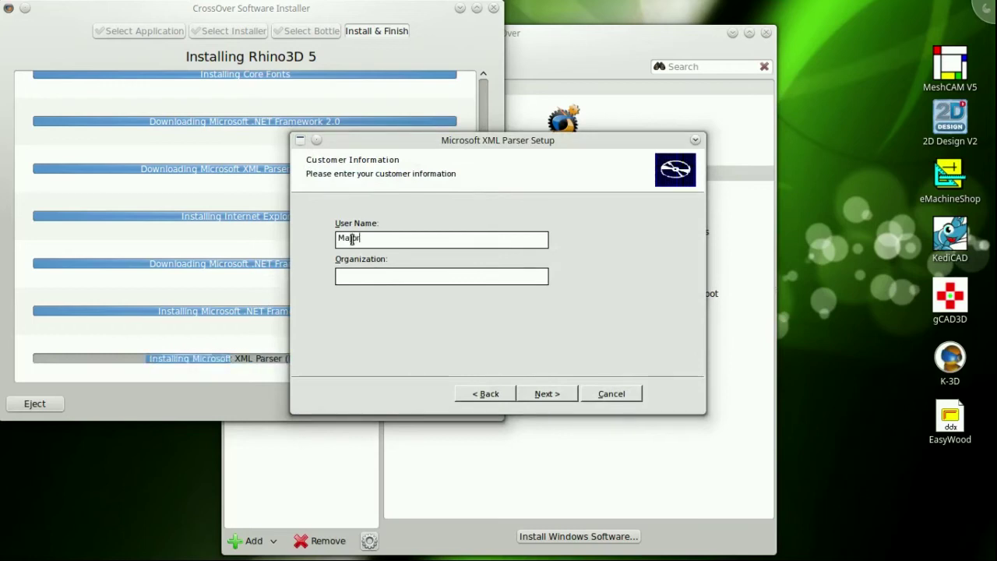
type(" RevieTop Major Reviews")
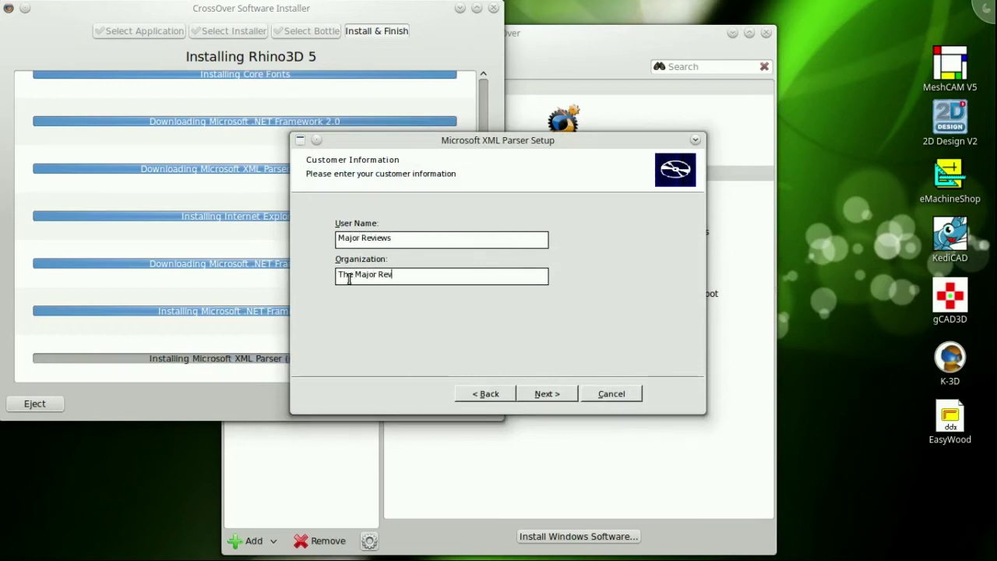
left_click(564, 396)
left_click(569, 400)
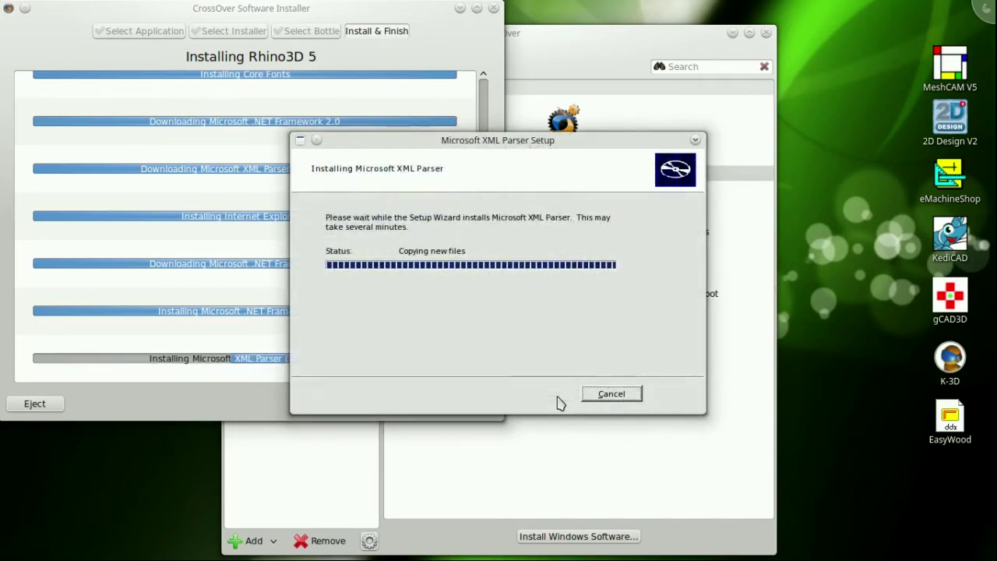
left_click(596, 395)
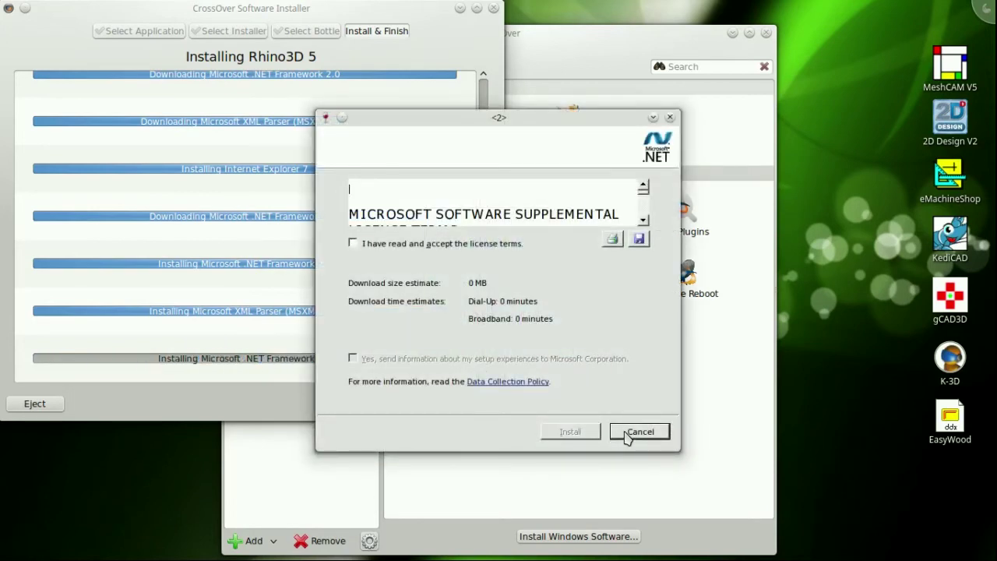
Accept the .NET Framework 4 licence, install it, and dismiss the restart prompt.
left_click(353, 244)
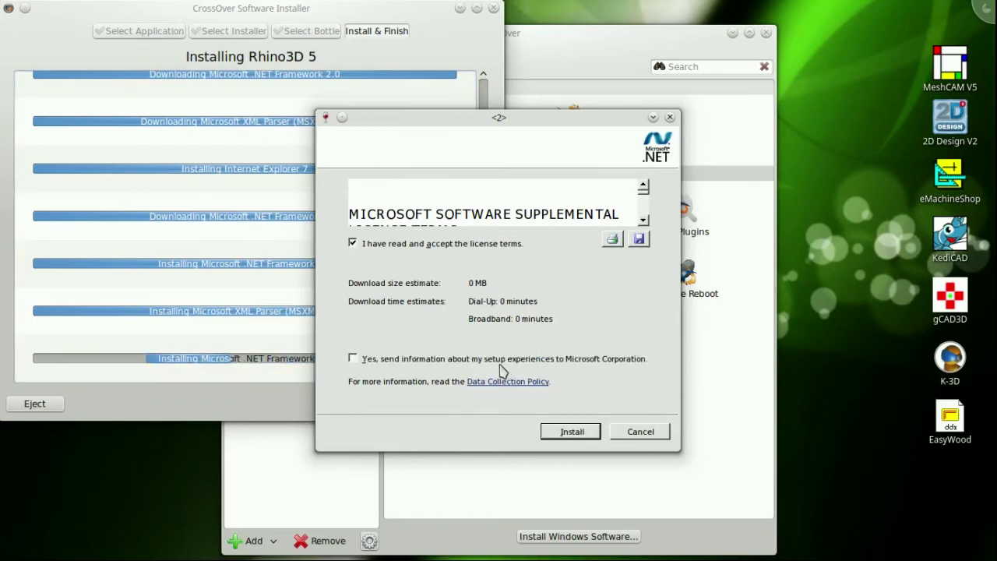
left_click(573, 432)
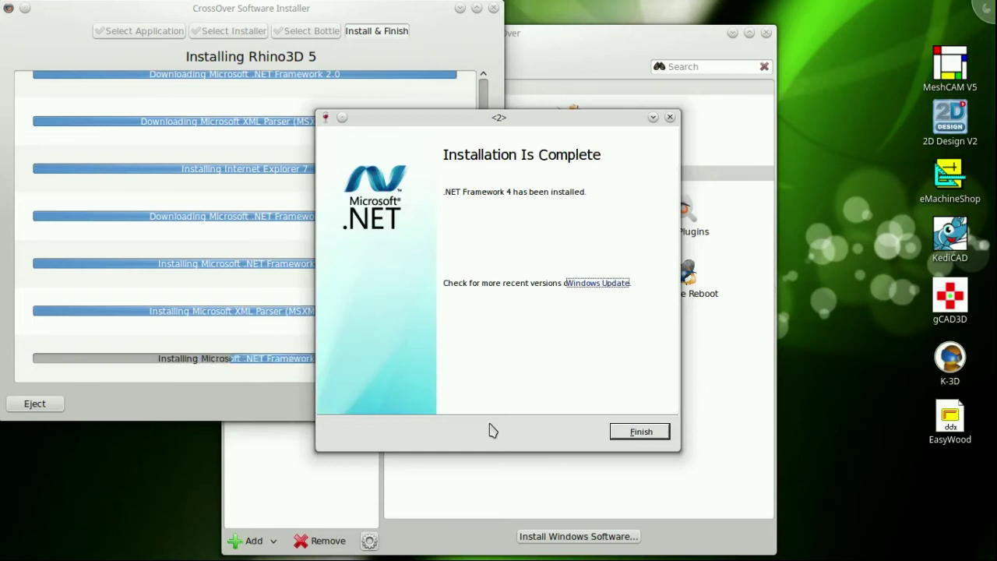
left_click(640, 431)
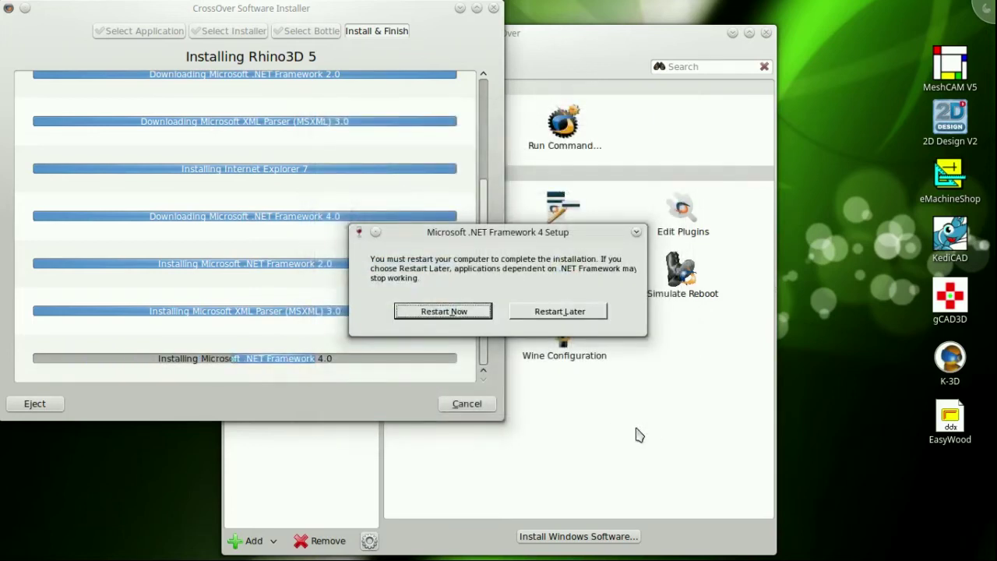
left_click(448, 312)
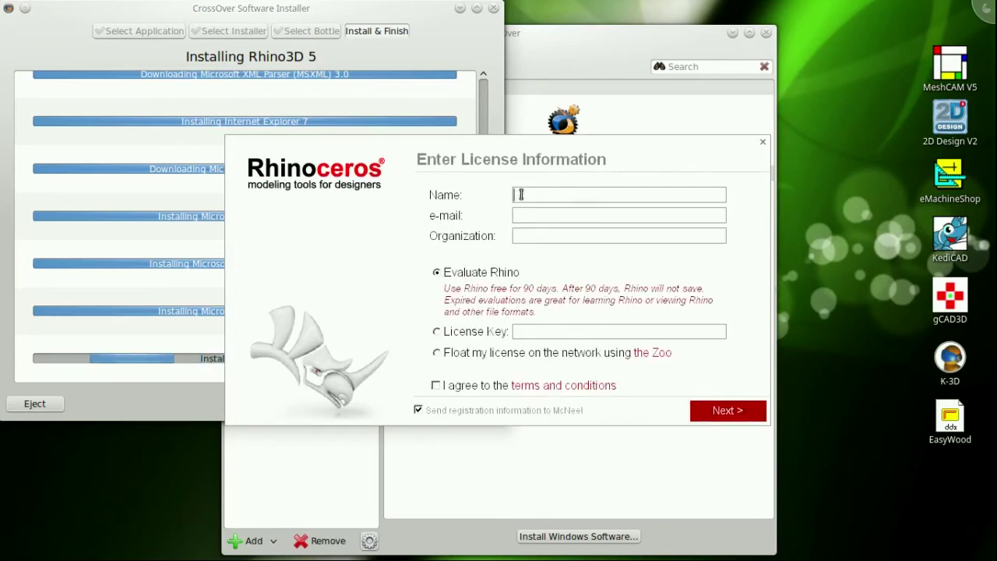
Enter the registrant's name, e-mail and organization, and agree to Rhino's terms.
type("Najor Reviews")
left_click(520, 212)
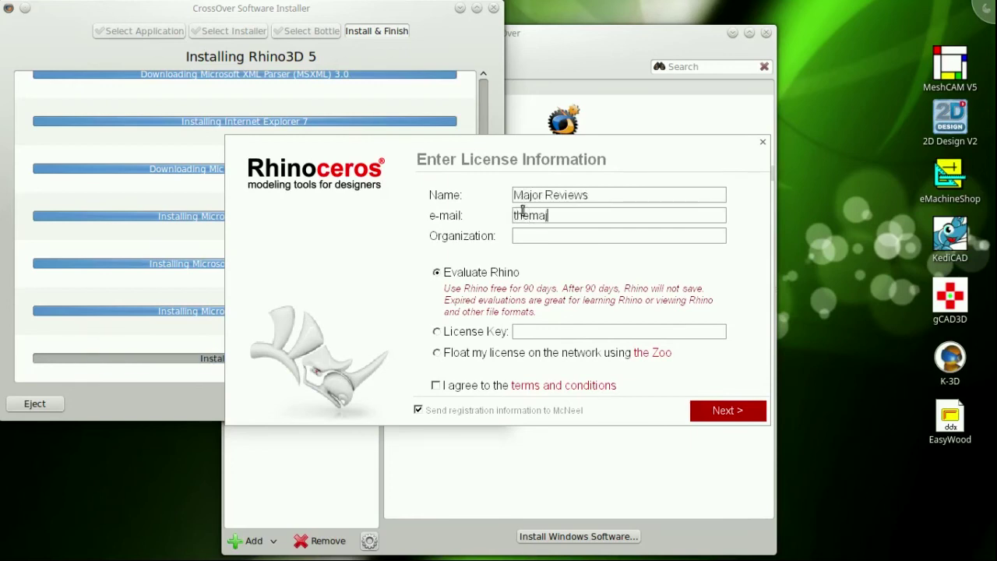
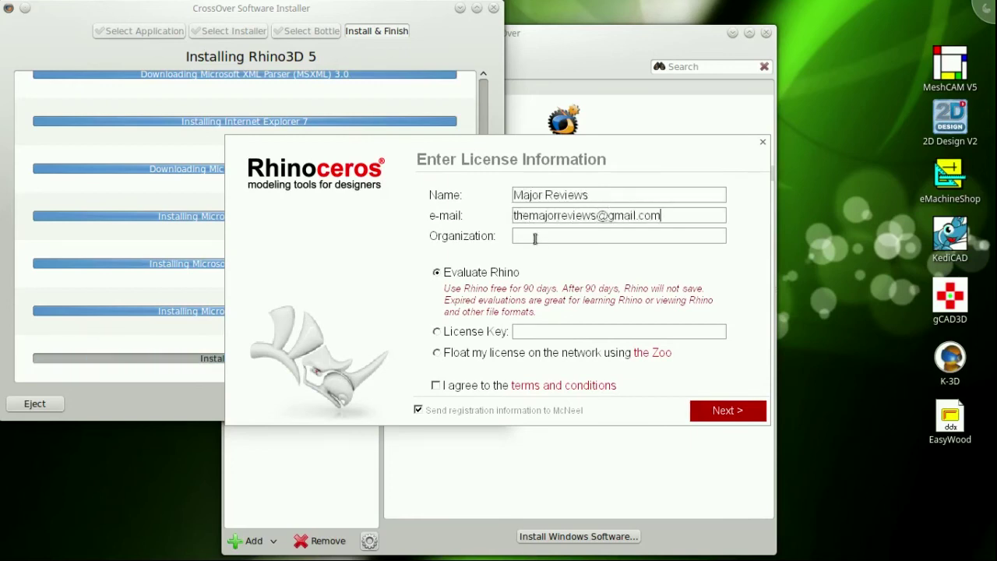
left_click(535, 239)
type("The Major Reviews")
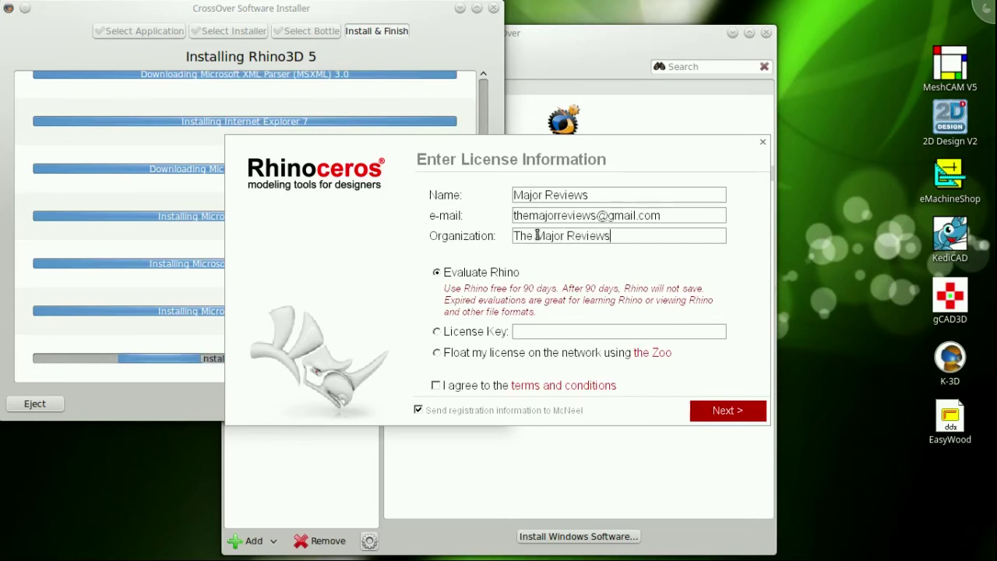
left_click(436, 385)
Install Rhino 5 as an evaluation and close the success message.
left_click(729, 410)
left_click(730, 410)
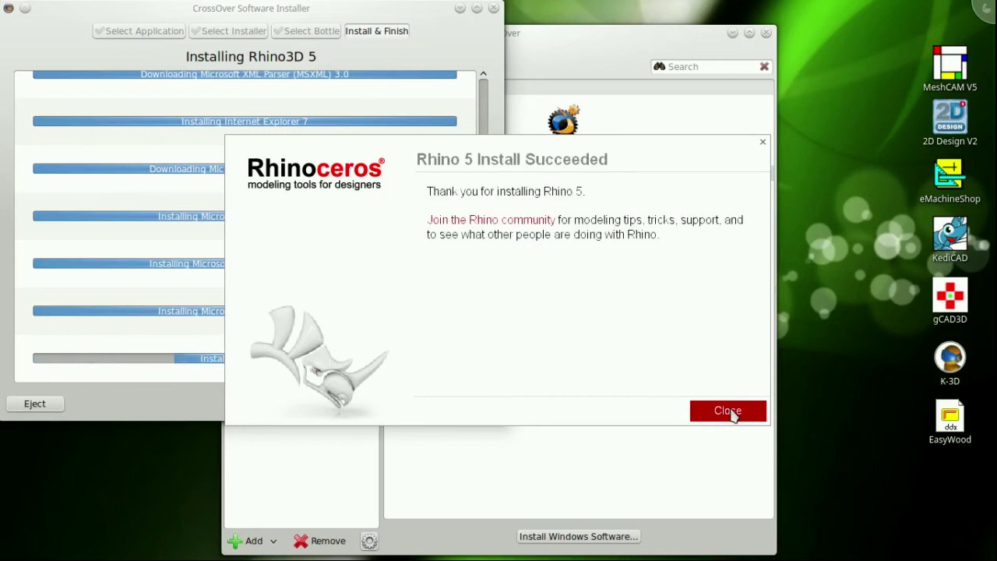
left_click(728, 410)
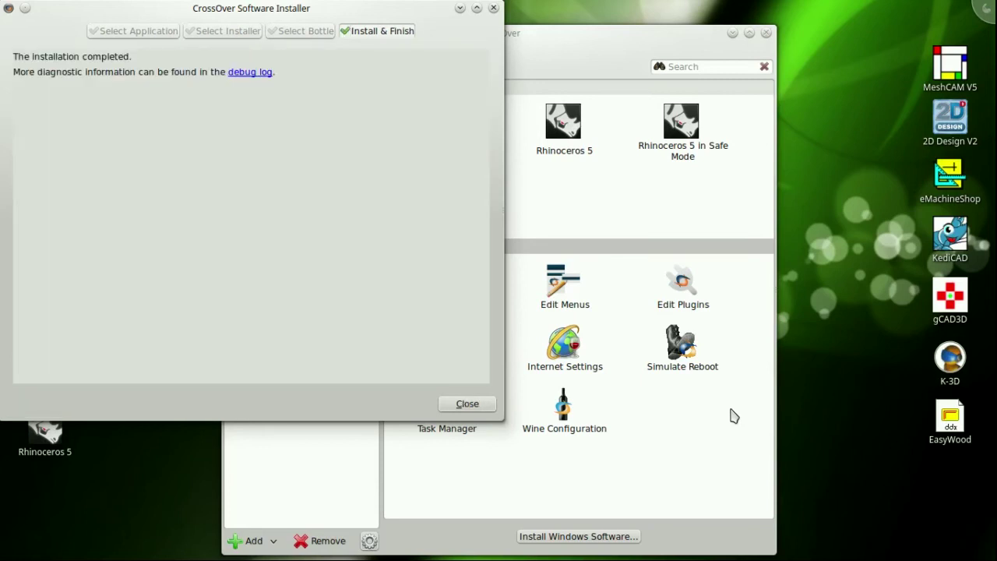
Close the Software Installer and CrossOver window, then launch Rhinoceros 5 from its desktop shortcut.
left_click(467, 403)
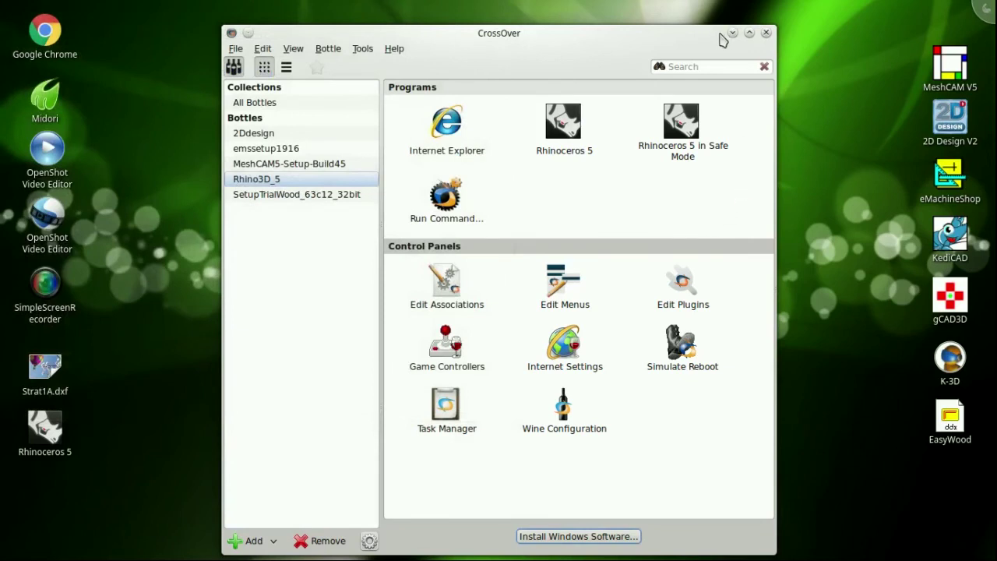
left_click(765, 33)
left_click_drag(64, 356, 64, 340)
left_click(47, 426)
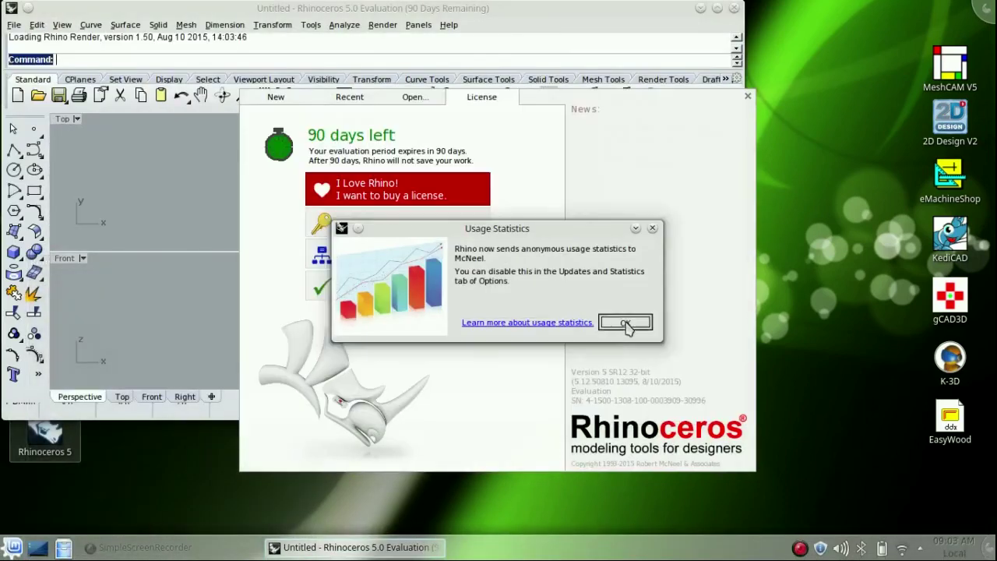
Dismiss the usage-statistics notice and continue evaluating Rhino without a license.
left_click(627, 322)
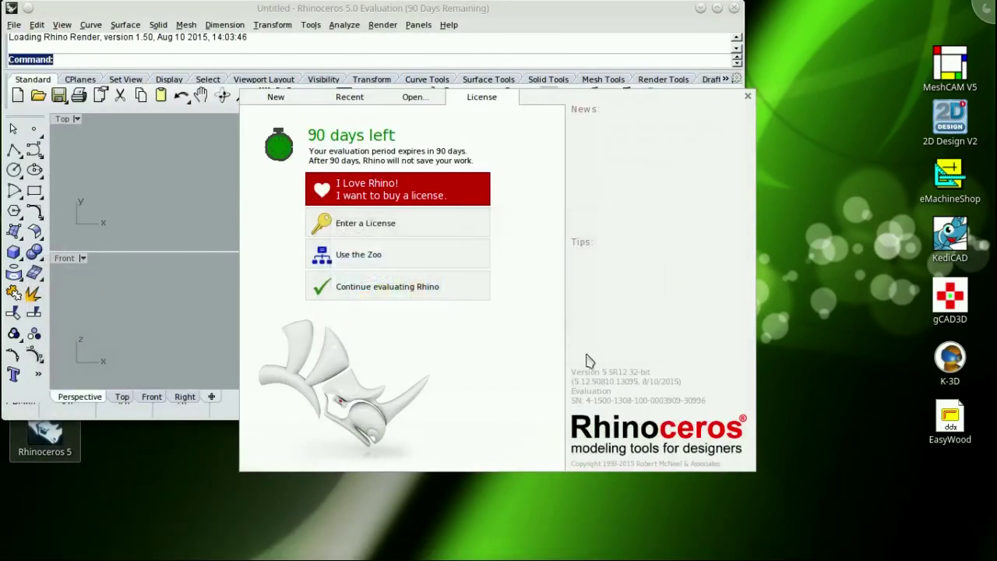
left_click(389, 288)
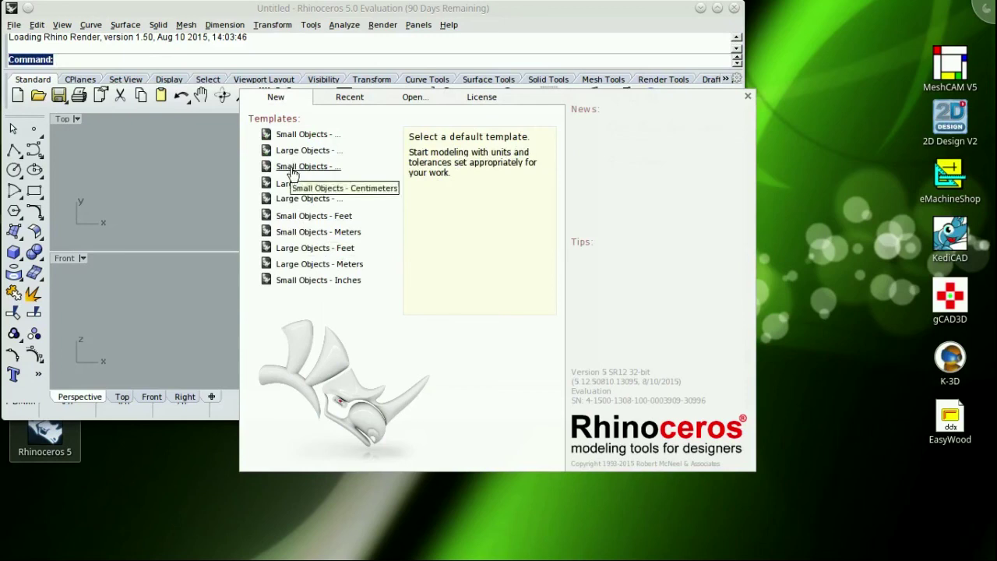
Start a blank Small Objects - Inches model, check About Rhinoceros, browse the Open, Recent and New tabs, then close the start window.
left_click(314, 280)
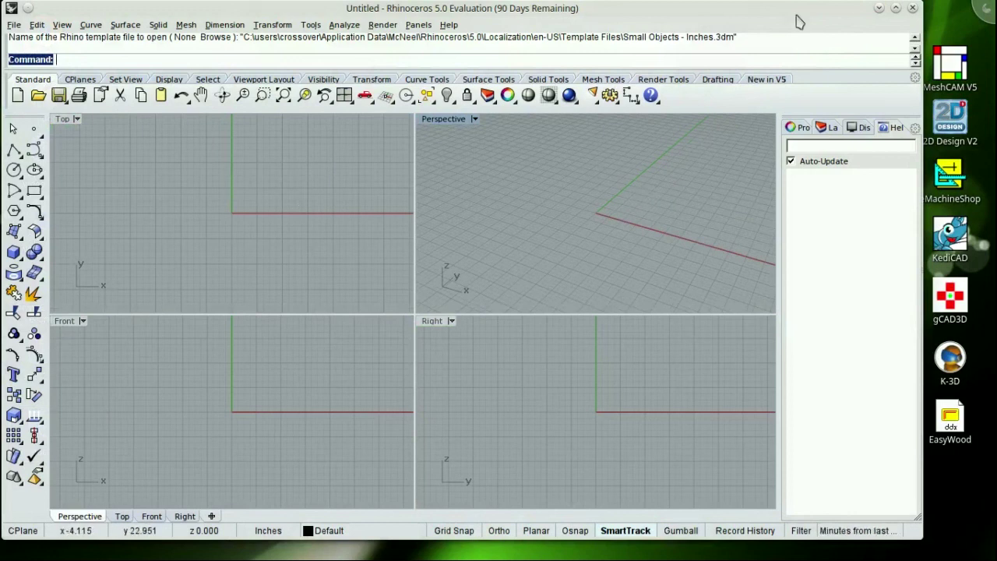
left_click(448, 25)
left_click(503, 201)
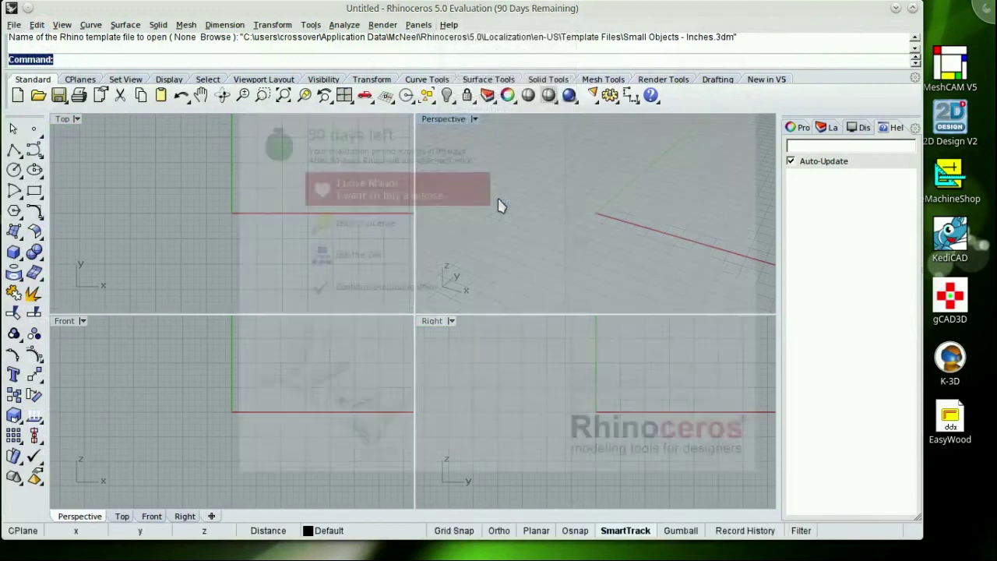
left_click(412, 96)
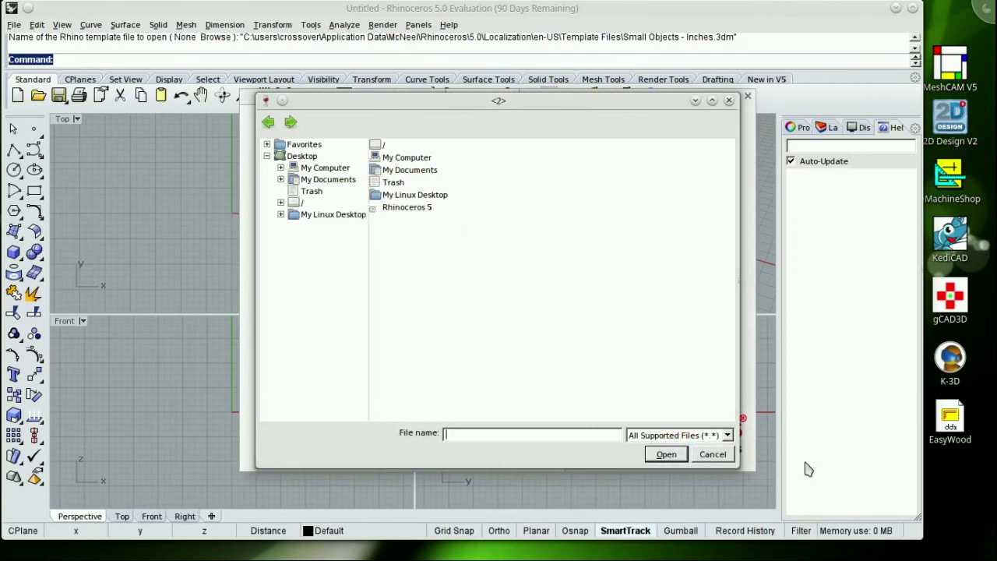
left_click(713, 455)
left_click(370, 105)
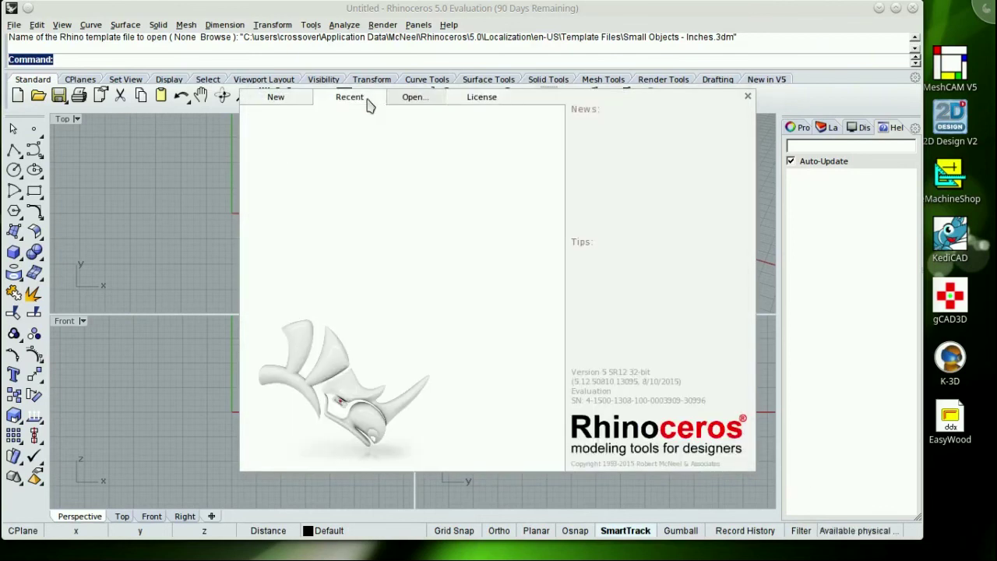
left_click(289, 103)
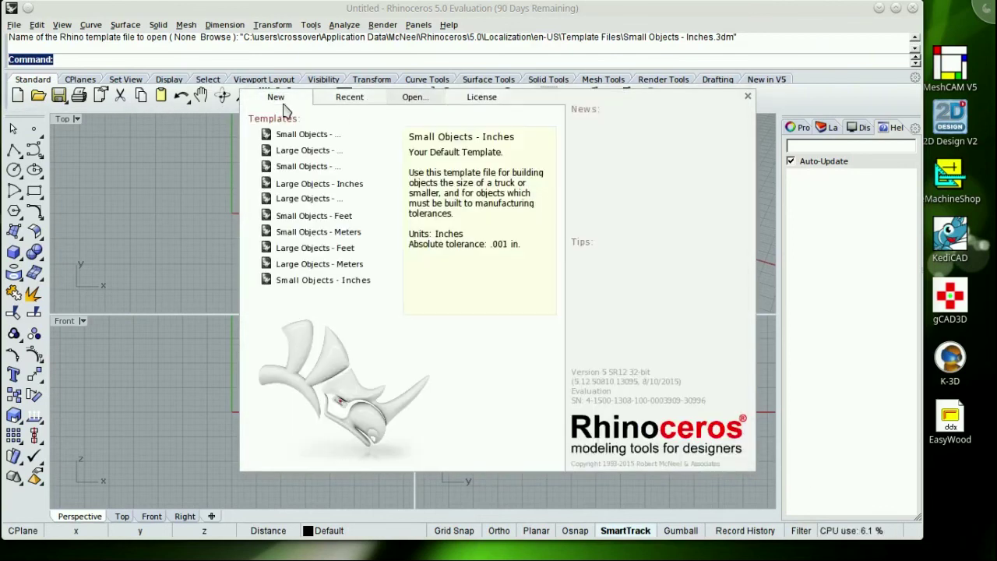
left_click(747, 96)
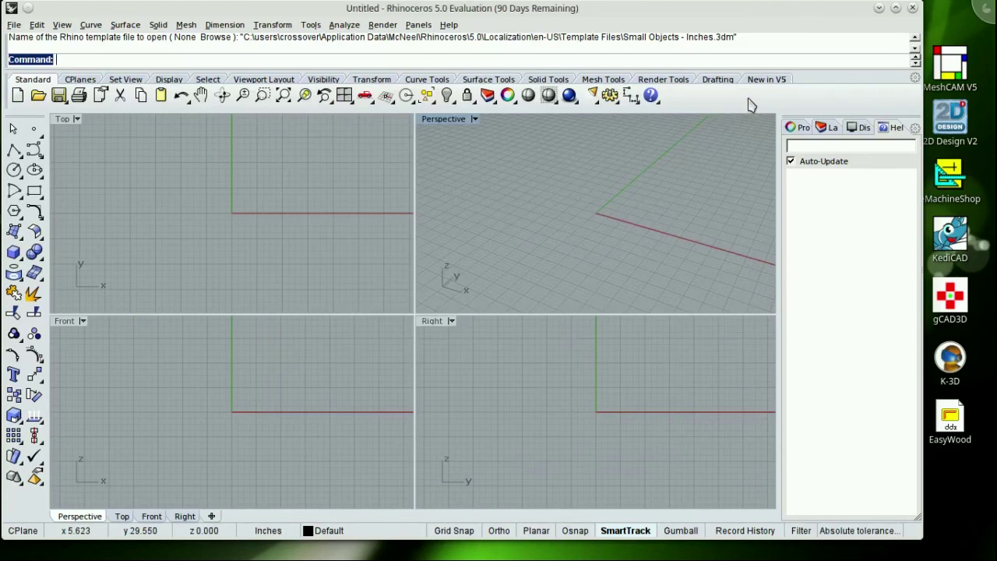
Exit Rhinoceros 5 from the File menu.
left_click(14, 24)
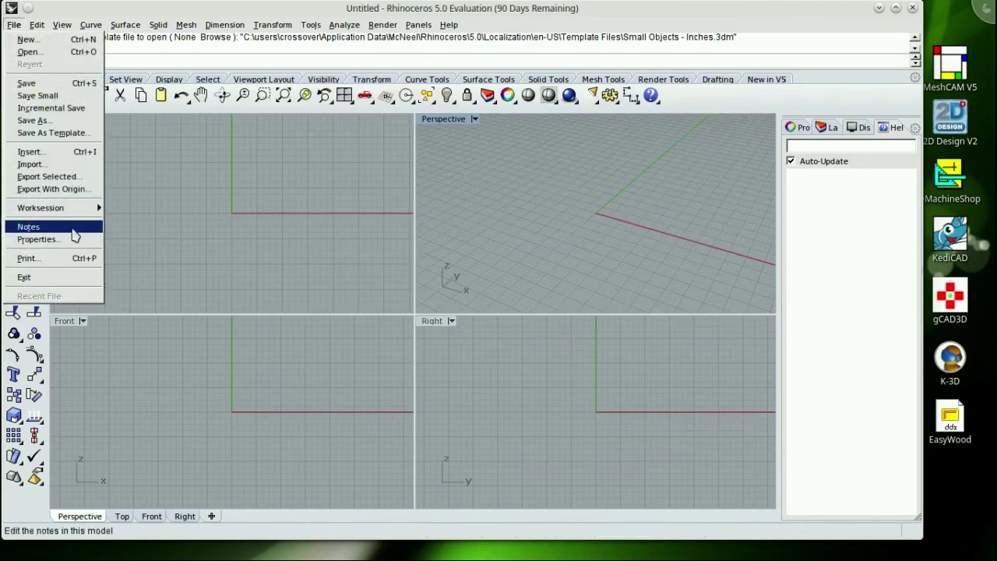
mouse_move(64, 214)
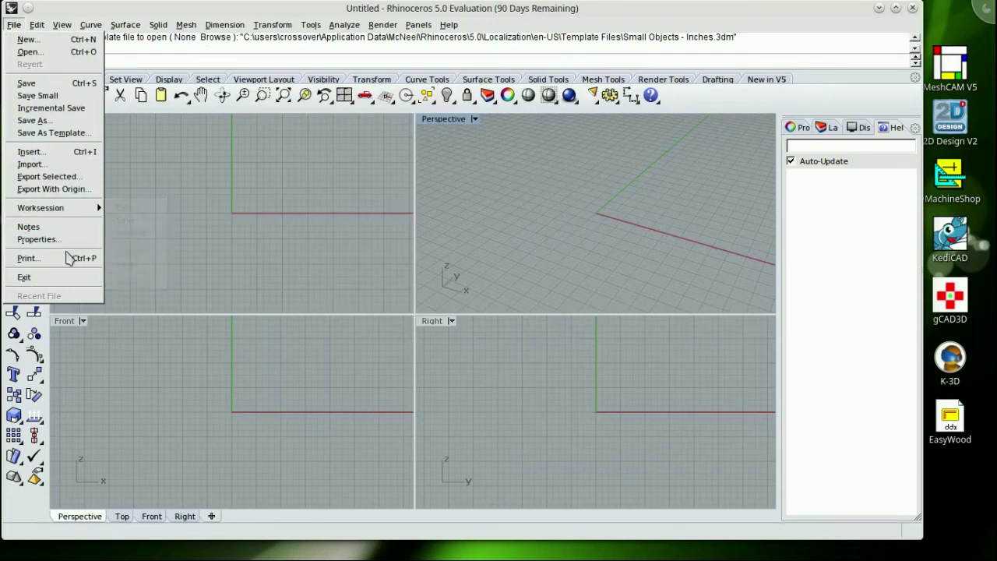
left_click(62, 277)
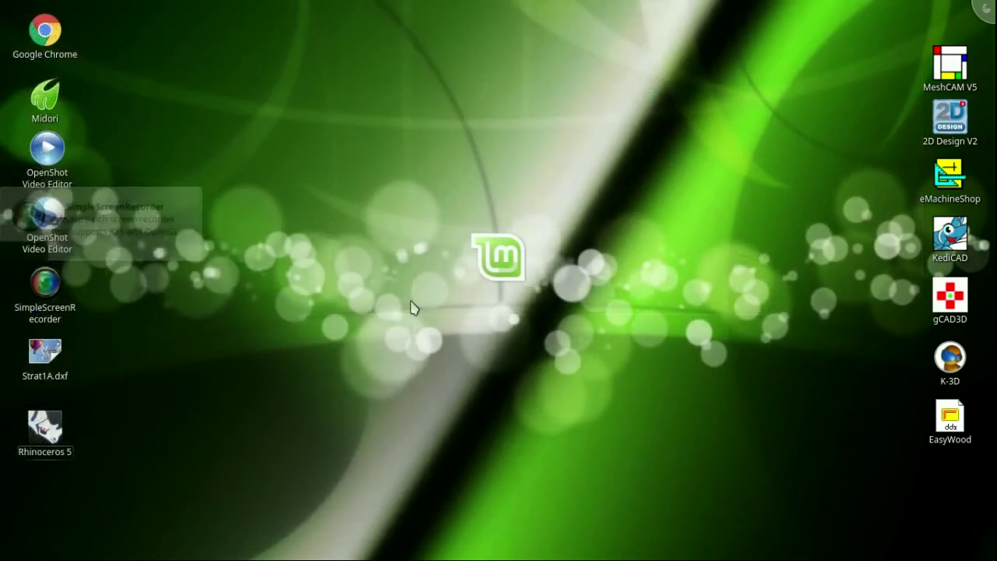